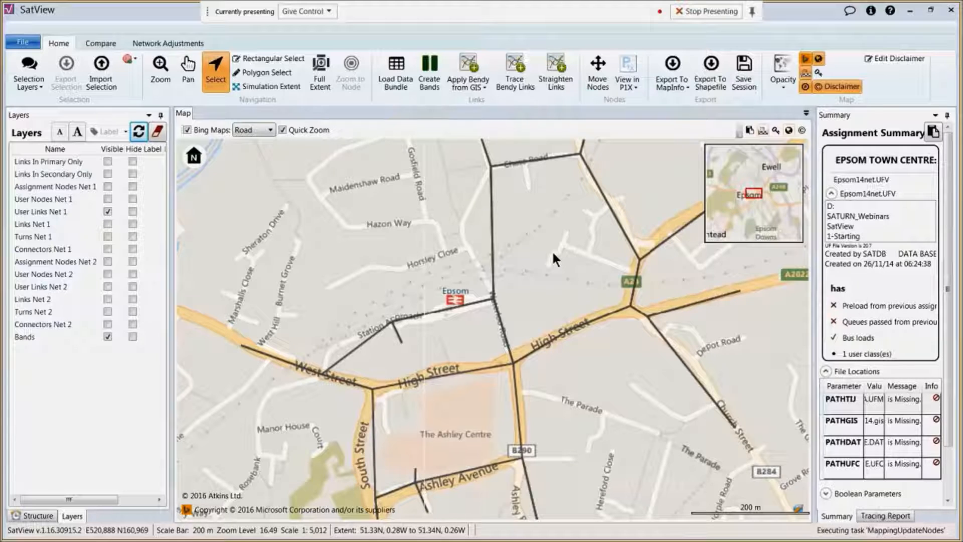
Start new single-attribute bands for Epsom14net.UFV using V/C ratio (per cent), divided into five classes
click(430, 82)
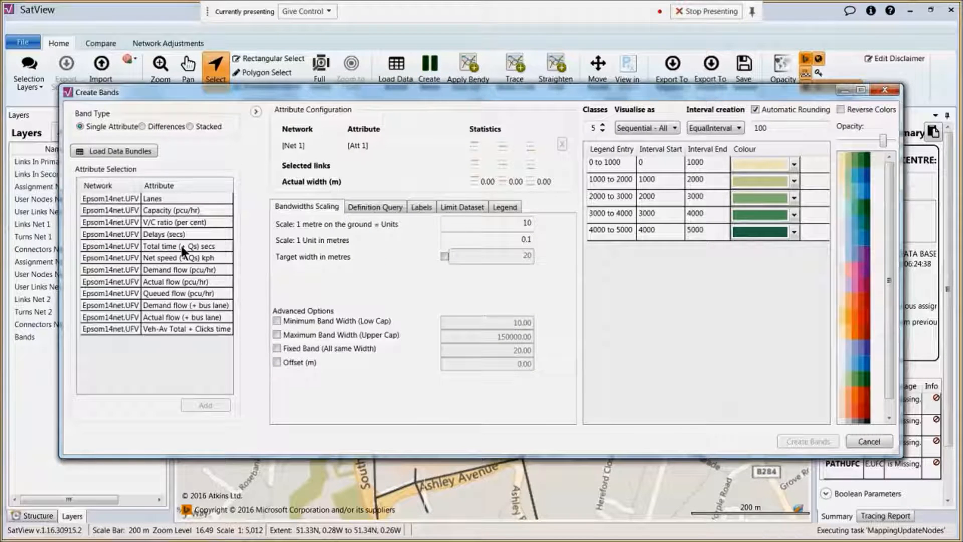
click(167, 235)
drag(165, 233, 292, 148)
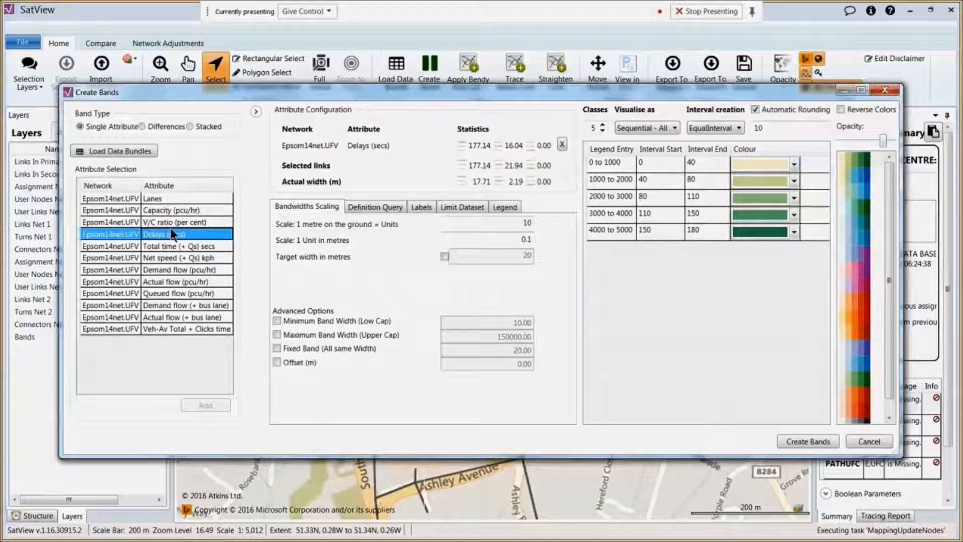
drag(169, 222, 297, 144)
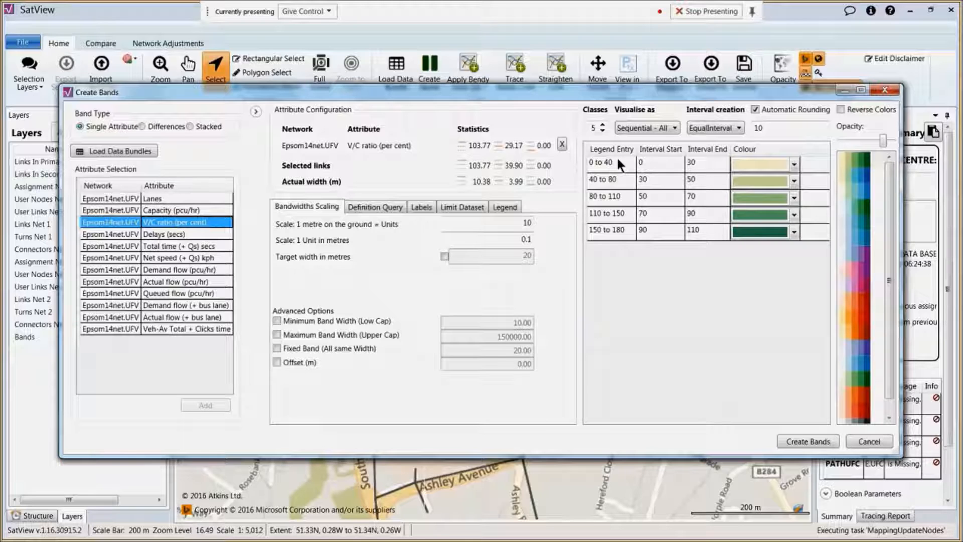
click(603, 130)
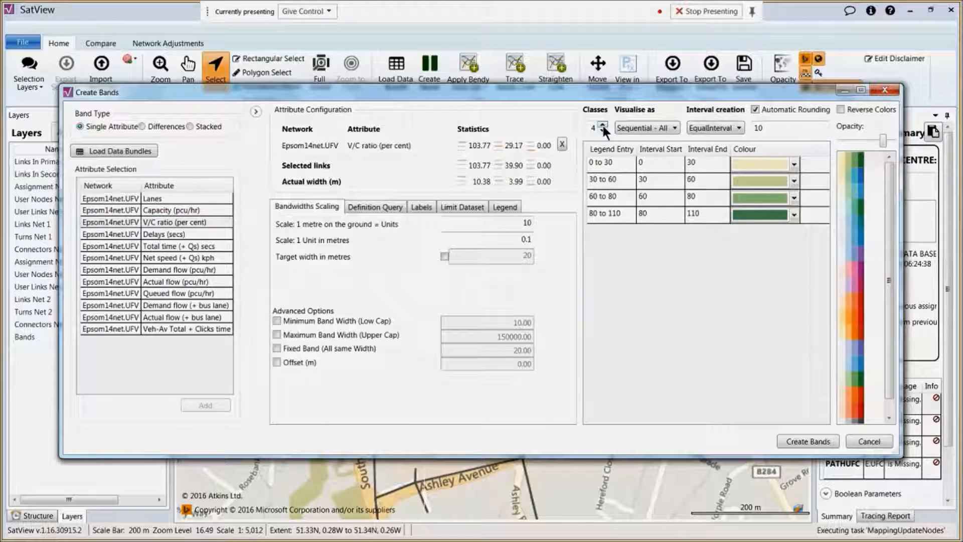
click(603, 124)
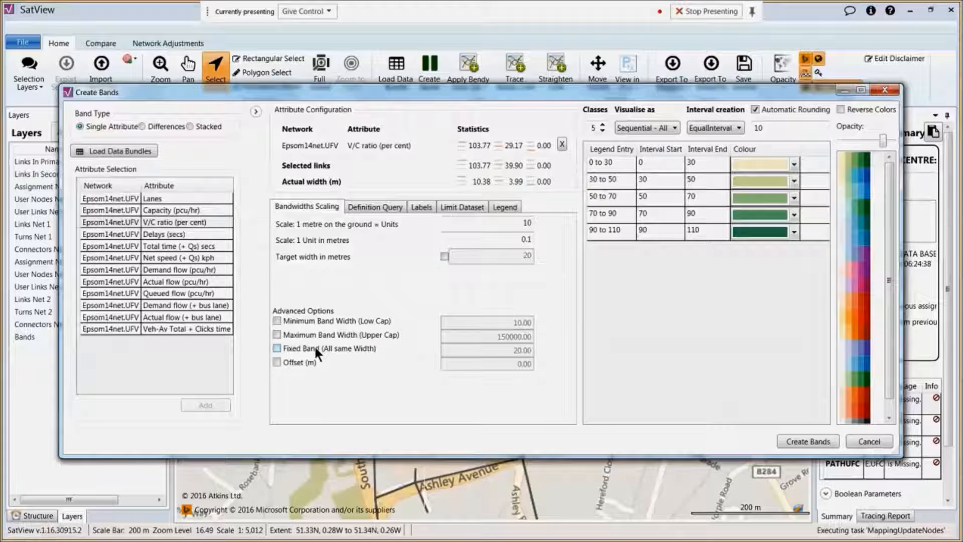
Enable a fixed band width for all bands and set it to 30
click(330, 348)
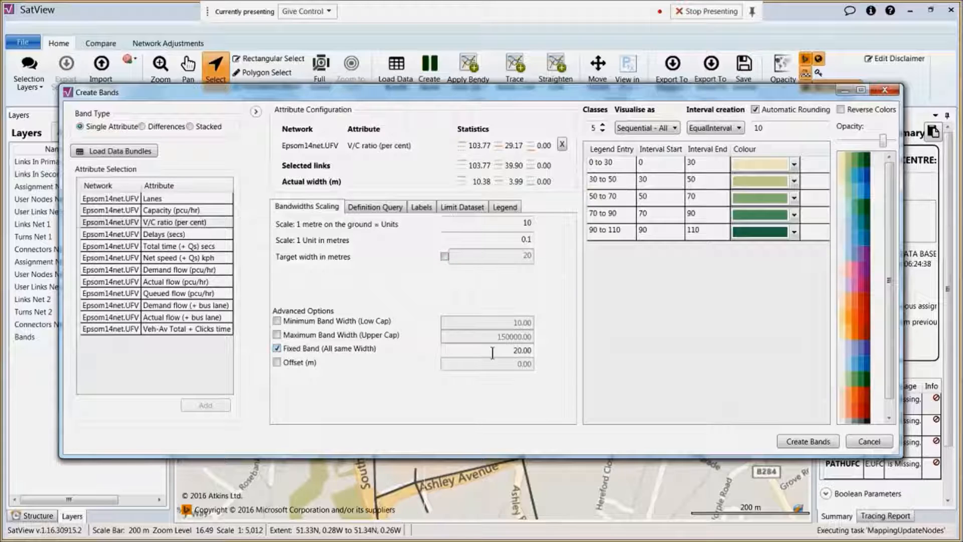
click(517, 350)
drag(518, 351, 507, 350)
text(3)
Turn on rounding of the band labels to the nearest 1 and exclude Simulation Turns from the dataset
click(369, 207)
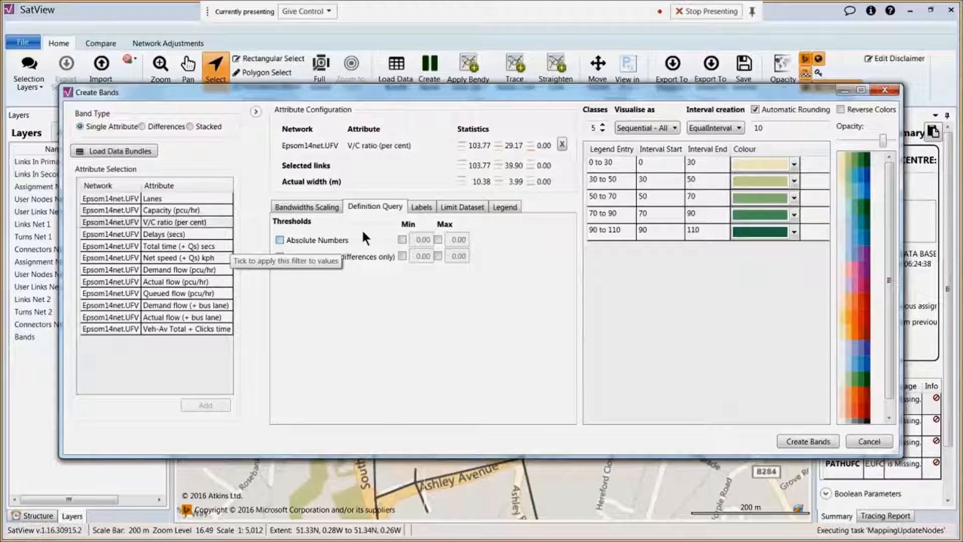
click(426, 210)
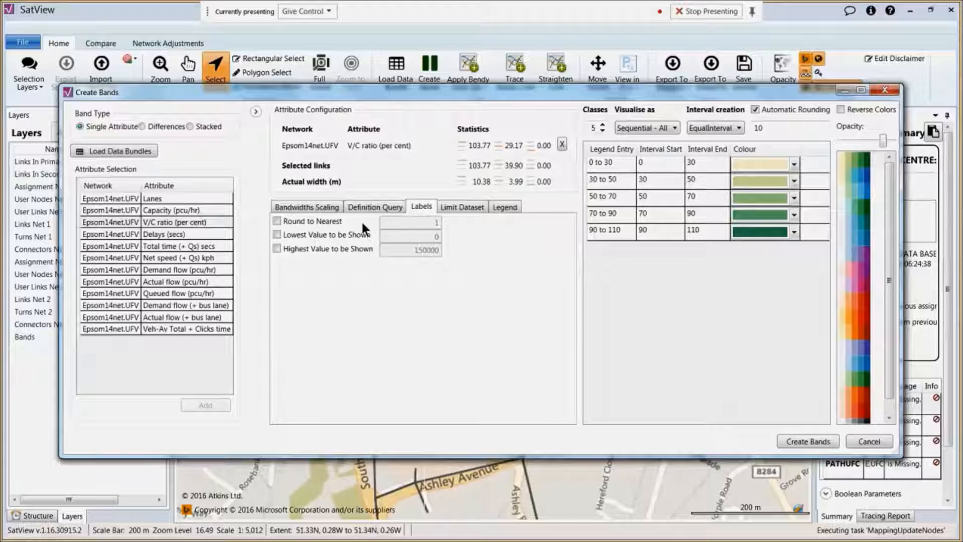
click(334, 221)
click(453, 205)
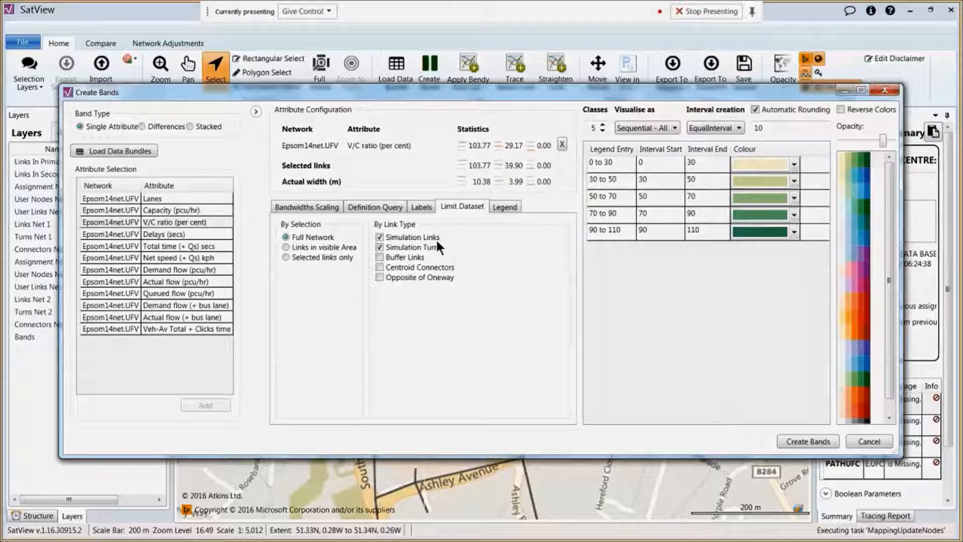
click(429, 245)
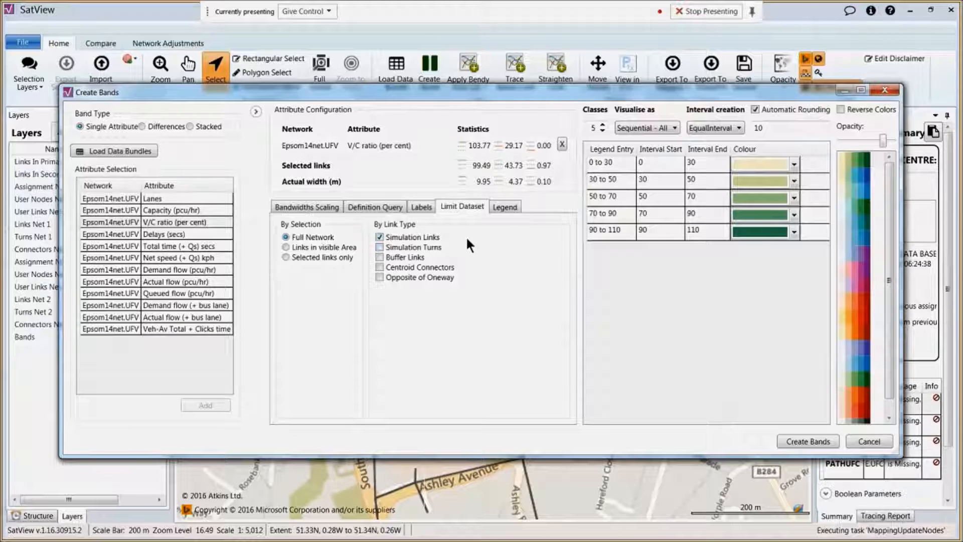
Enter V/C as the legend title for the bands
click(509, 207)
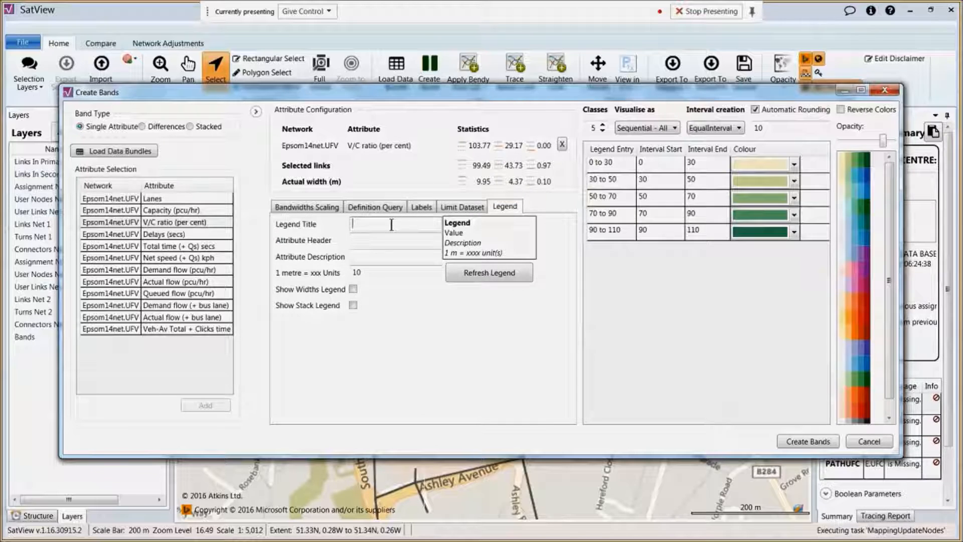
text(V/C)
key(BackSpace)
key(BackSpace)
text(/C)
Reduce the bands to three classes and set the first class's interval end to 60
click(602, 131)
click(602, 130)
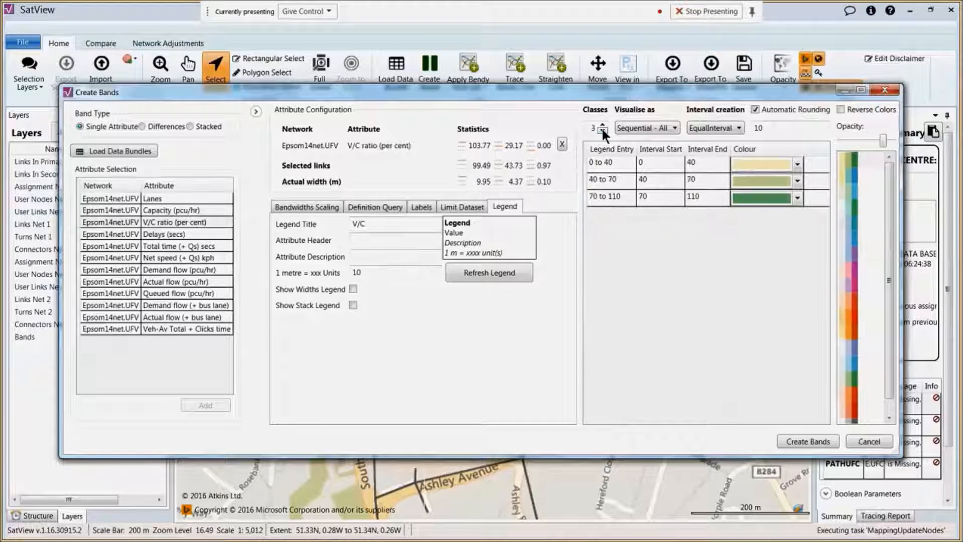
click(689, 162)
click(691, 163)
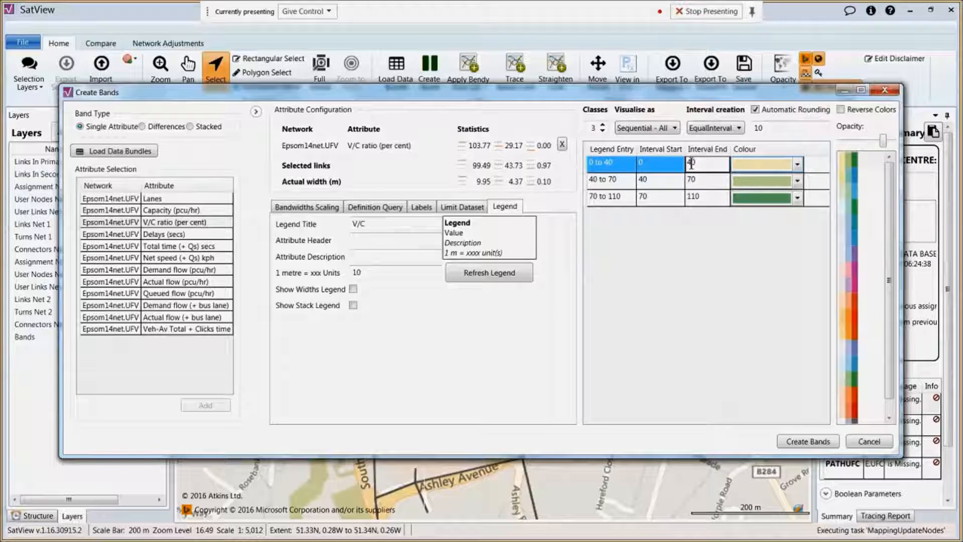
key(BackSpace)
text(6)
Set the second class interval to 60–90 and the third class's interval start to 90
click(643, 181)
click(642, 180)
key(BackSpace)
text(6)
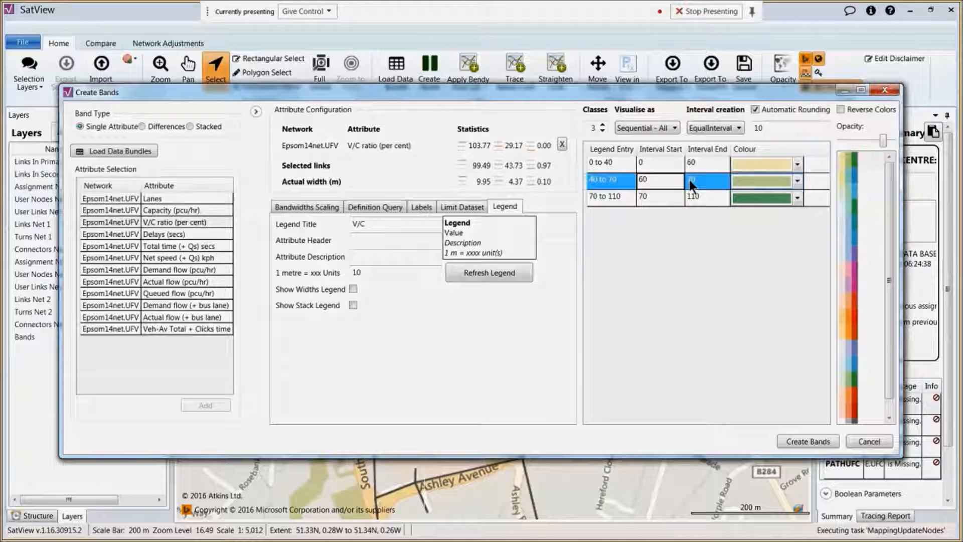
click(688, 179)
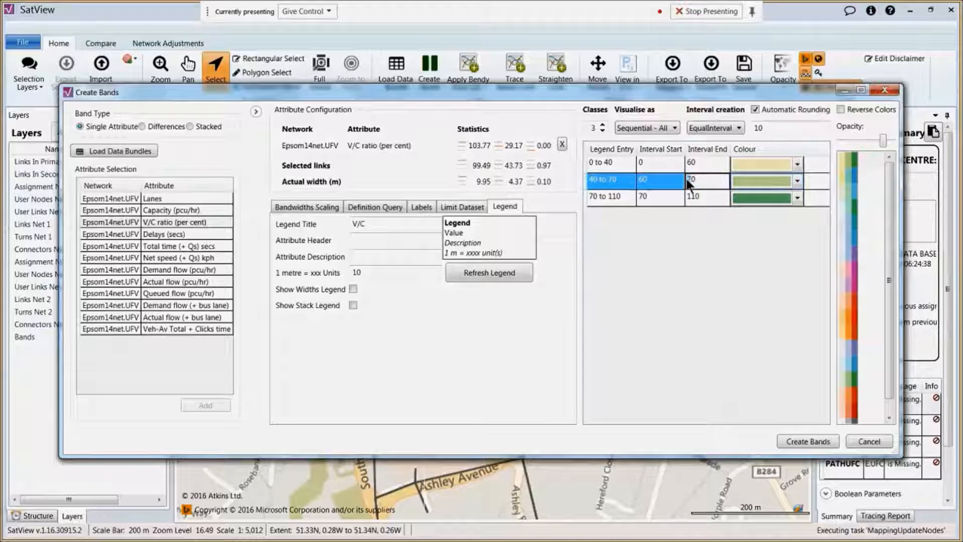
click(643, 197)
click(642, 197)
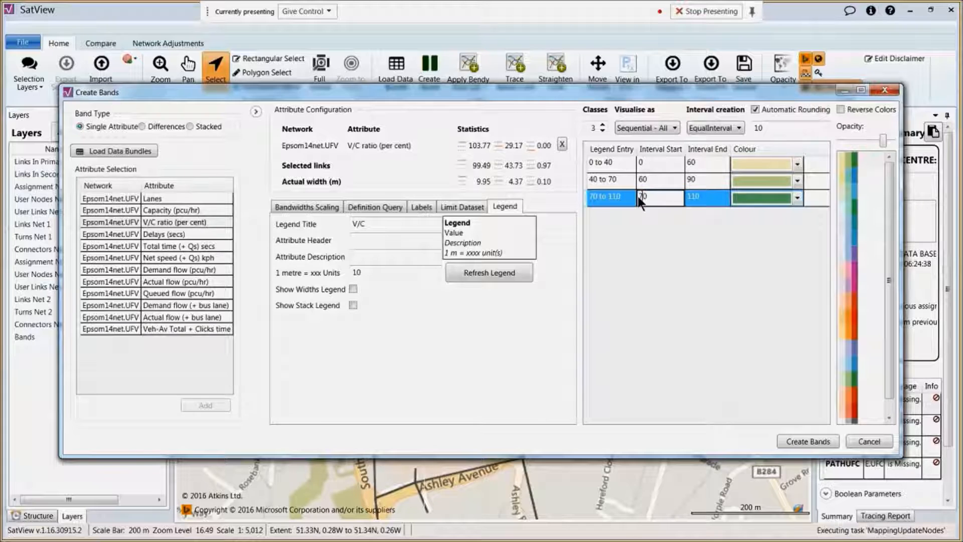
key(BackSpace)
text(9)
Rename the three legend entries, in ascending order of interval, as Good, Average and Bad
drag(595, 92, 603, 106)
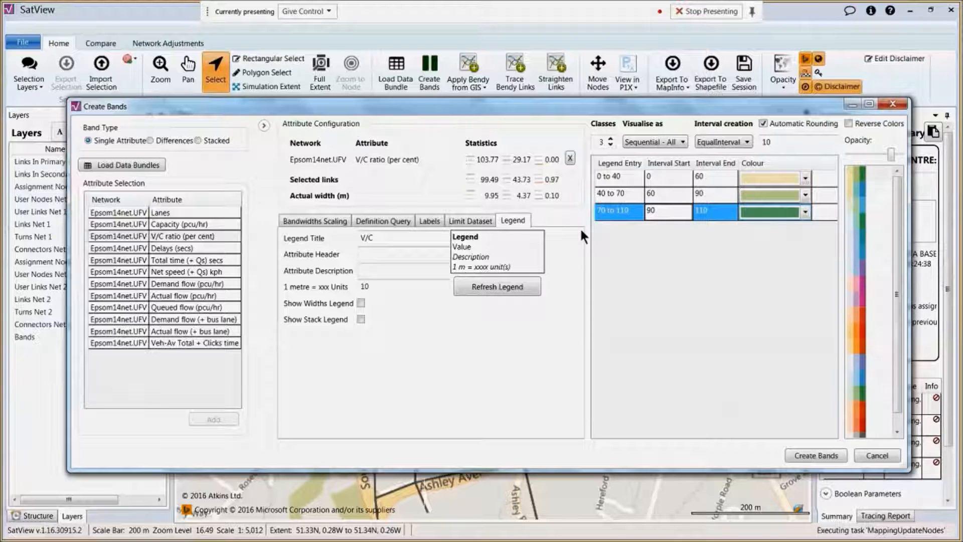
click(611, 173)
click(608, 177)
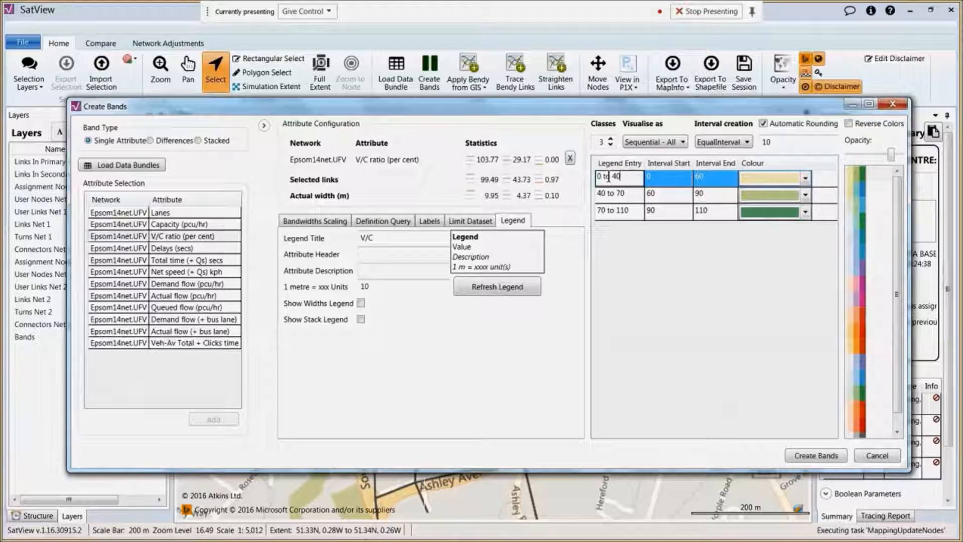
key(ctrl+a)
text(Good)
double_click(622, 192)
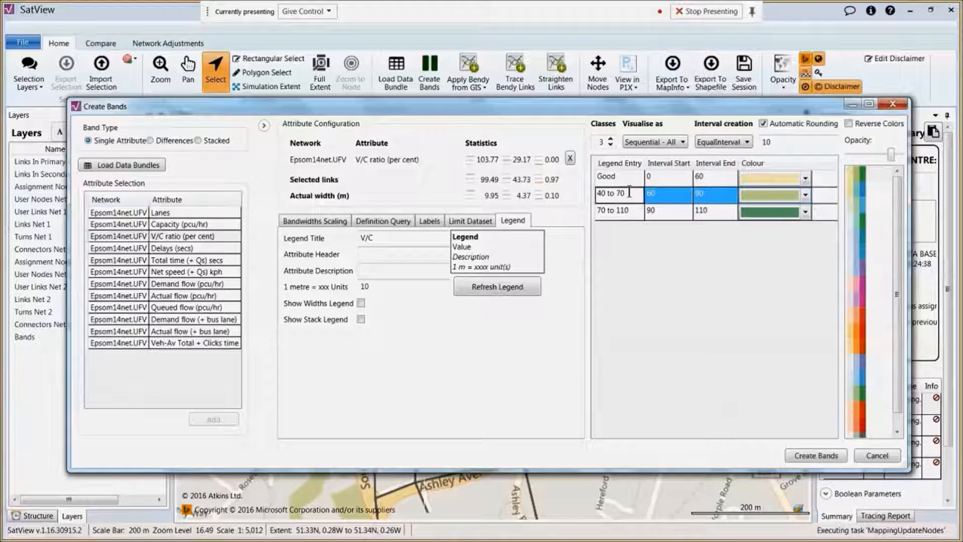
text(Average)
click(619, 208)
click(631, 209)
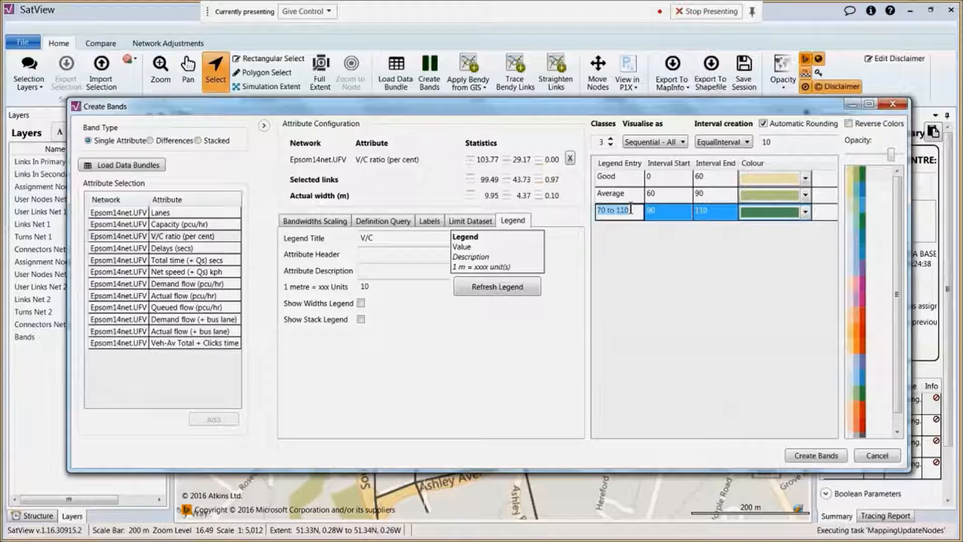
text(Bad)
Visualise the classes with a Diverging colour scheme running from orange through yellow to green
click(683, 143)
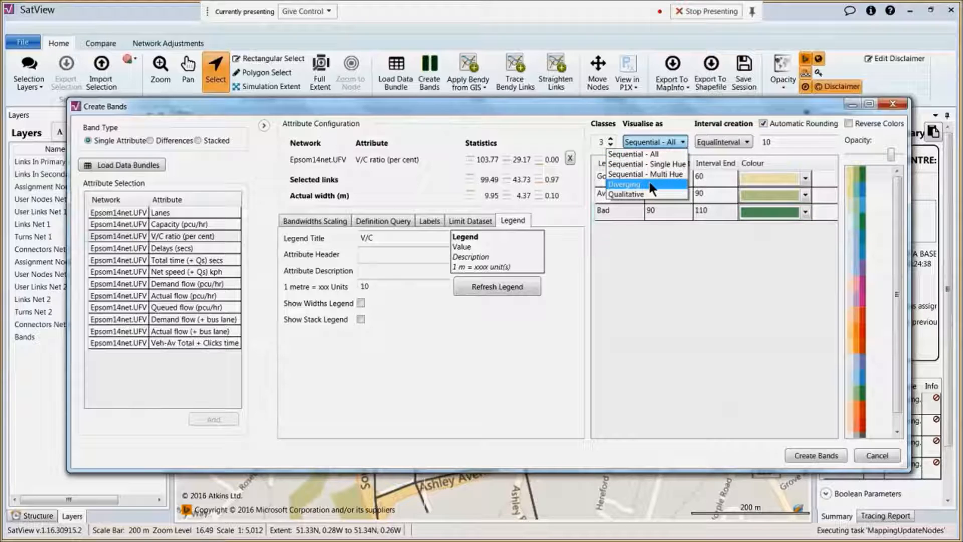
click(649, 184)
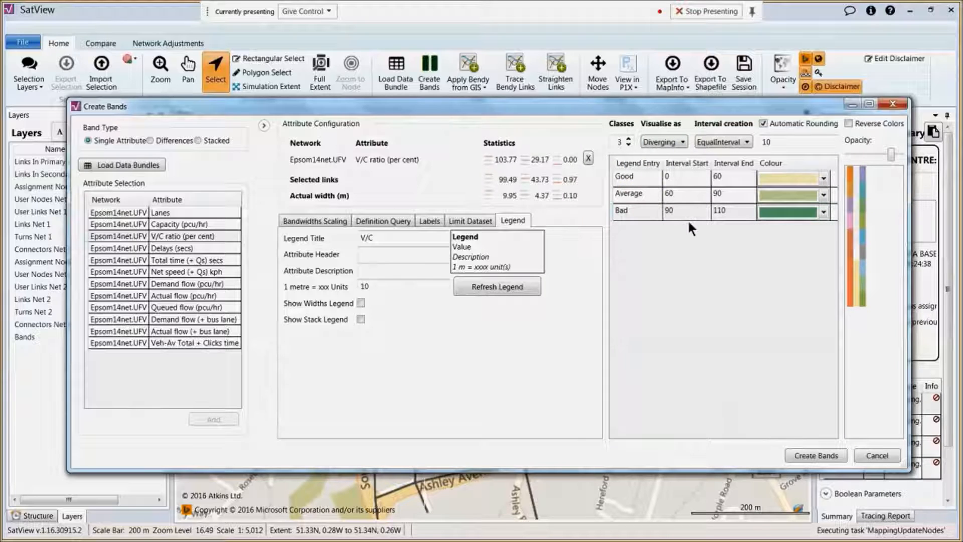
click(856, 281)
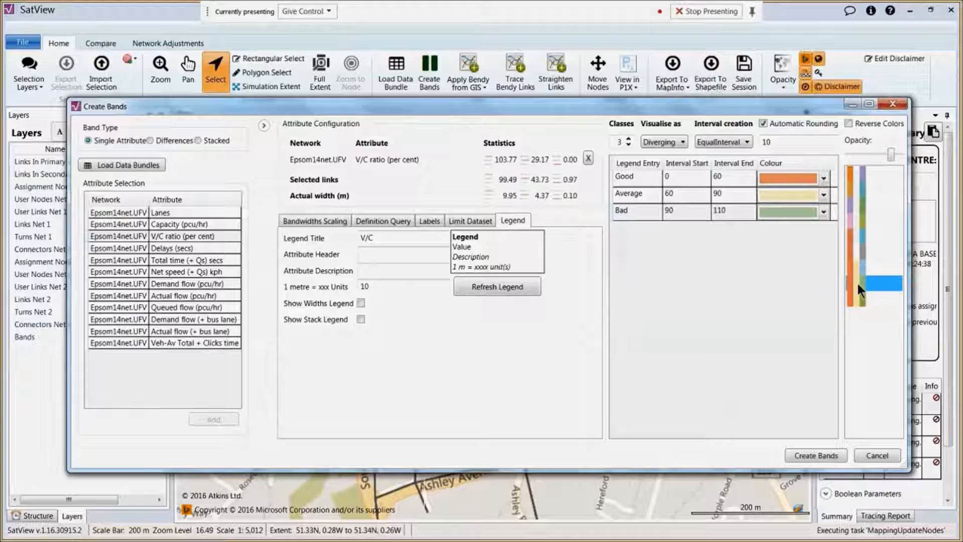
Refresh the legend with the widths legend enabled and create the V/C ratio bands on the map
click(492, 286)
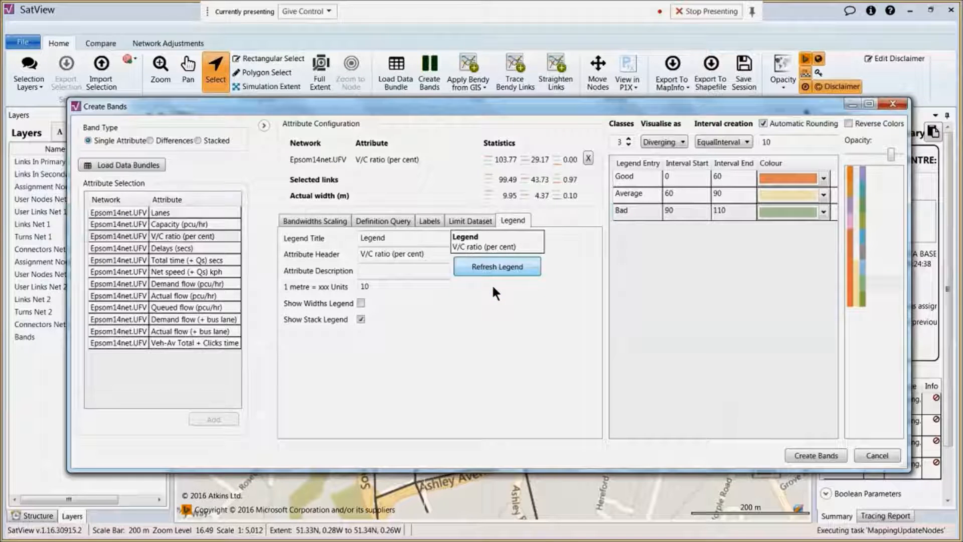
click(360, 303)
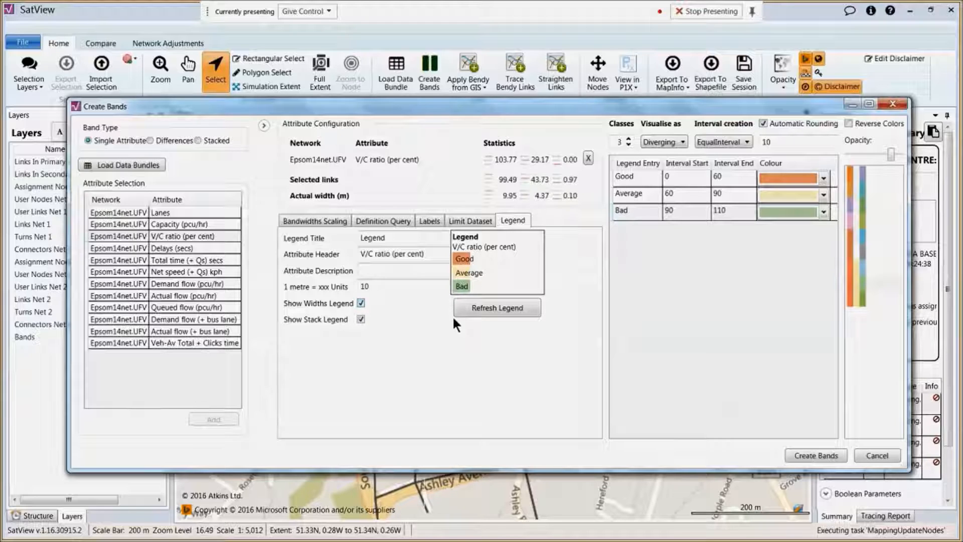
click(815, 453)
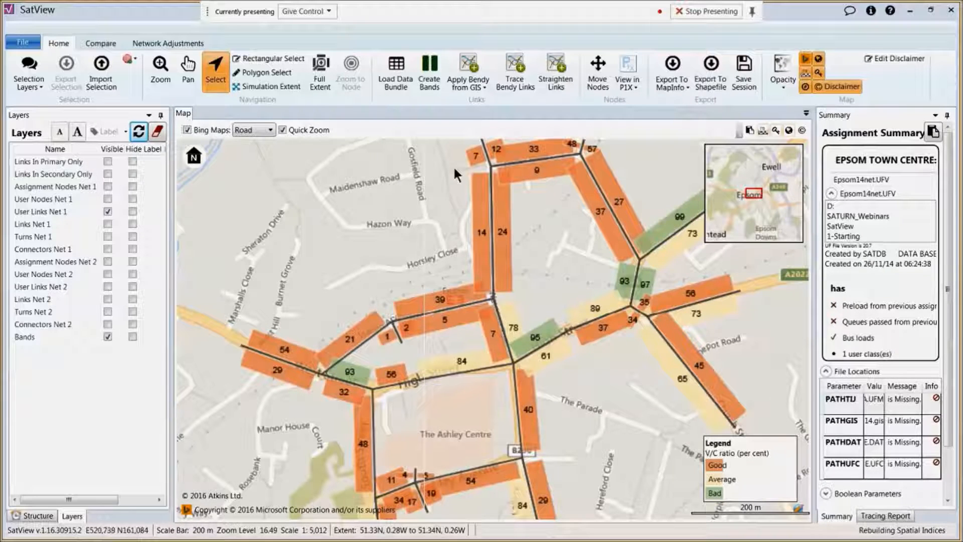
Reopen the band creation settings and switch the interval creation method to Manual
click(429, 81)
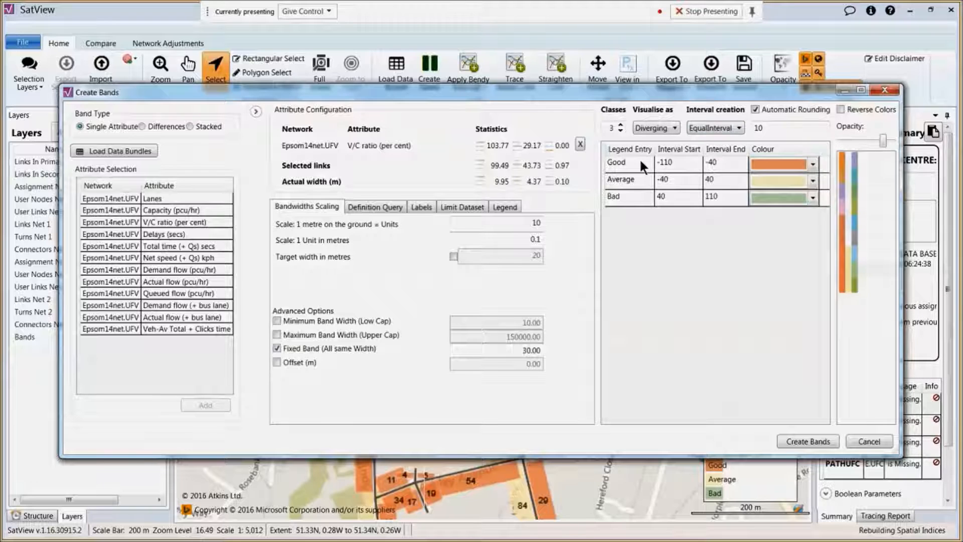
click(714, 125)
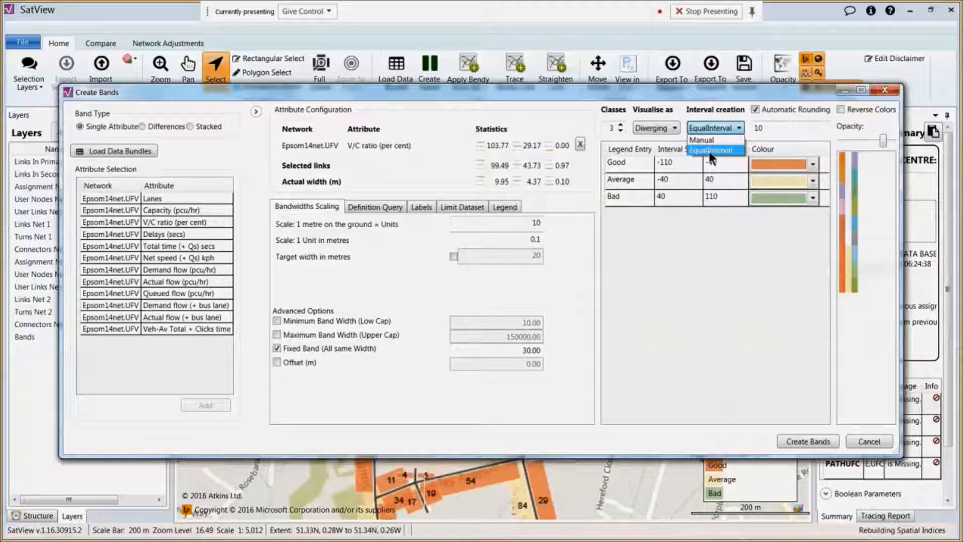
click(709, 152)
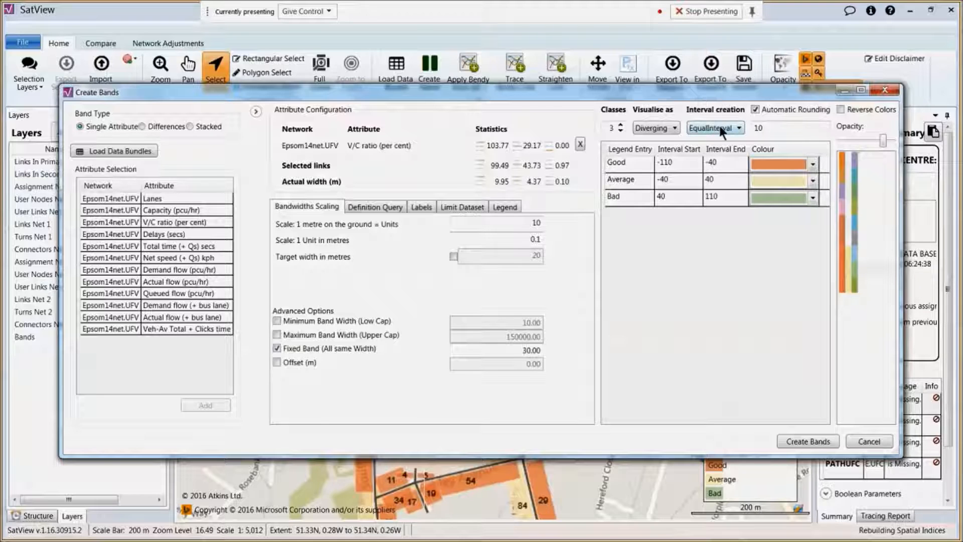
click(721, 128)
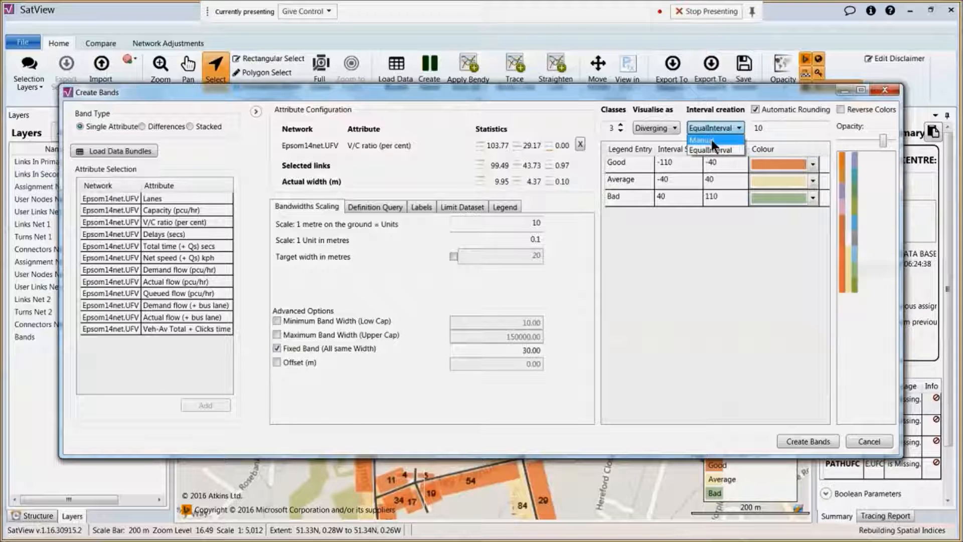
click(711, 139)
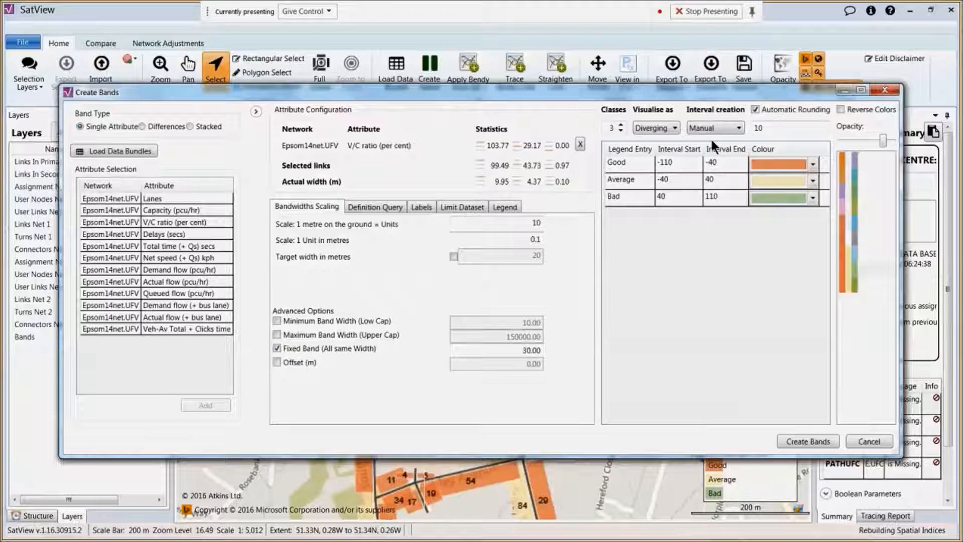
Set the interval of the Good class to start at 0 and end at 60
click(681, 156)
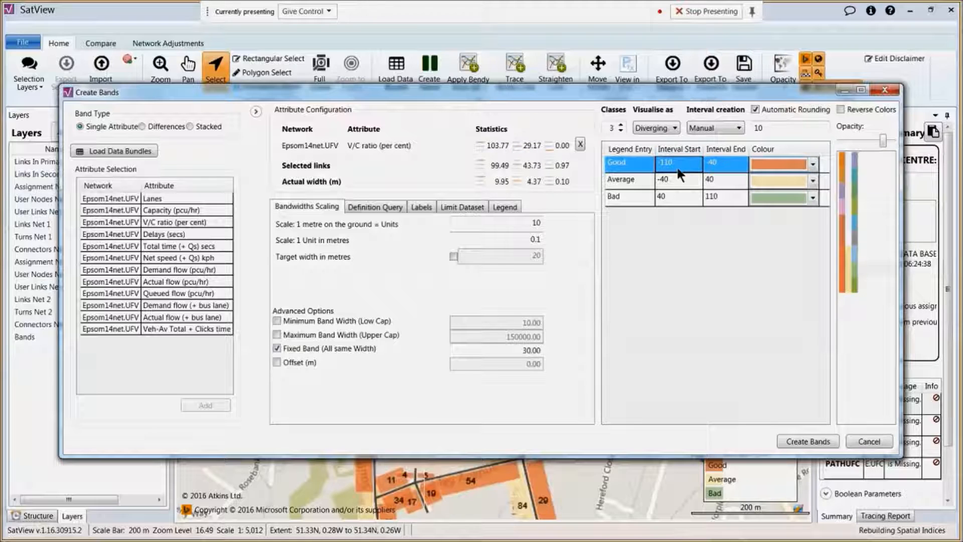
click(673, 166)
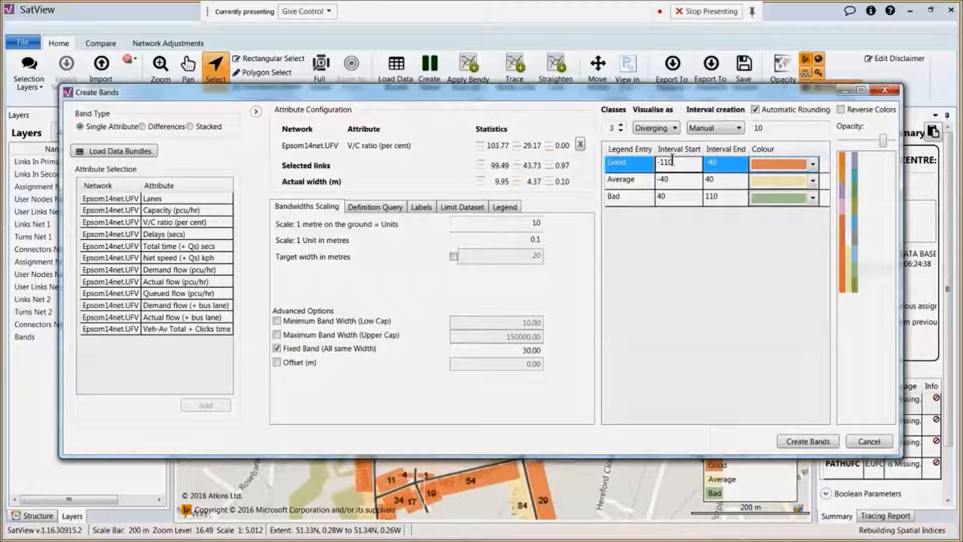
key(BackSpace)
key(BackSpace)
key(BackSpace)
key(BackSpace)
text(0)
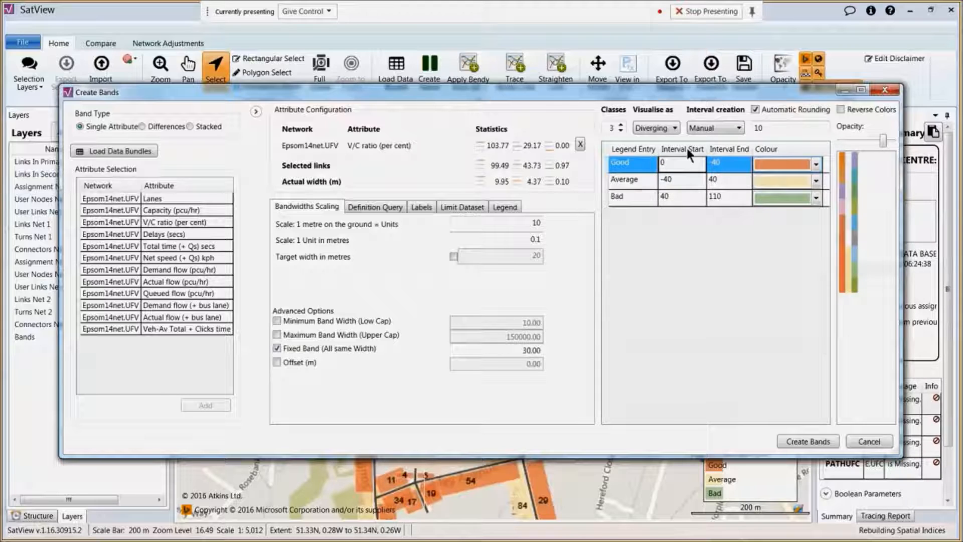
click(714, 164)
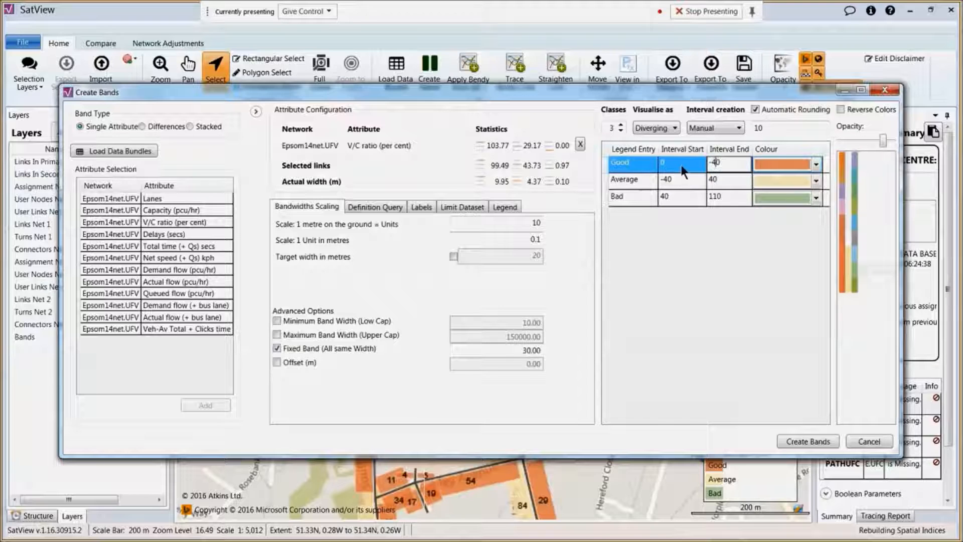
text(0)
key(Home)
text(6)
Set the Average interval to 60–90 and the Bad interval start to 90, and reverse the class colours
click(711, 179)
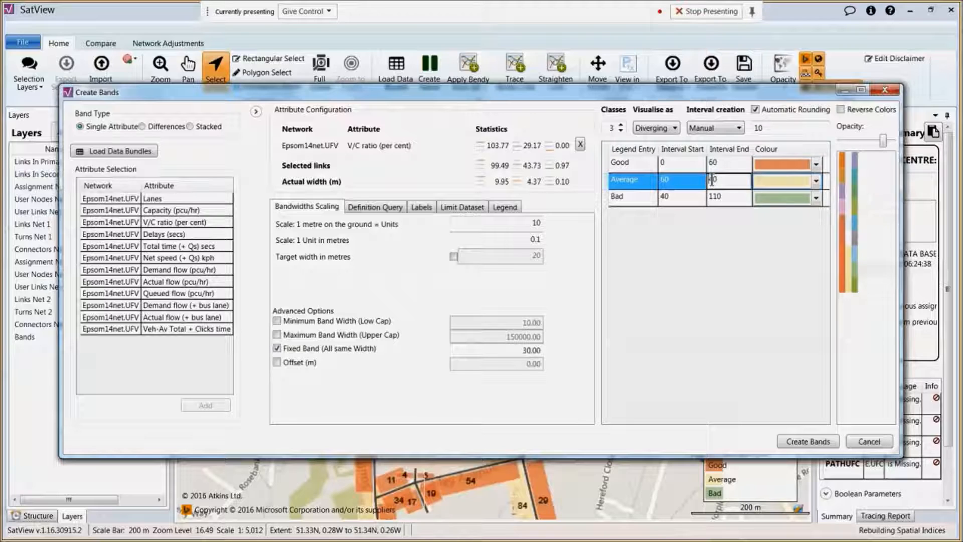
key(Delete)
text(9)
click(661, 196)
key(Delete)
text(9)
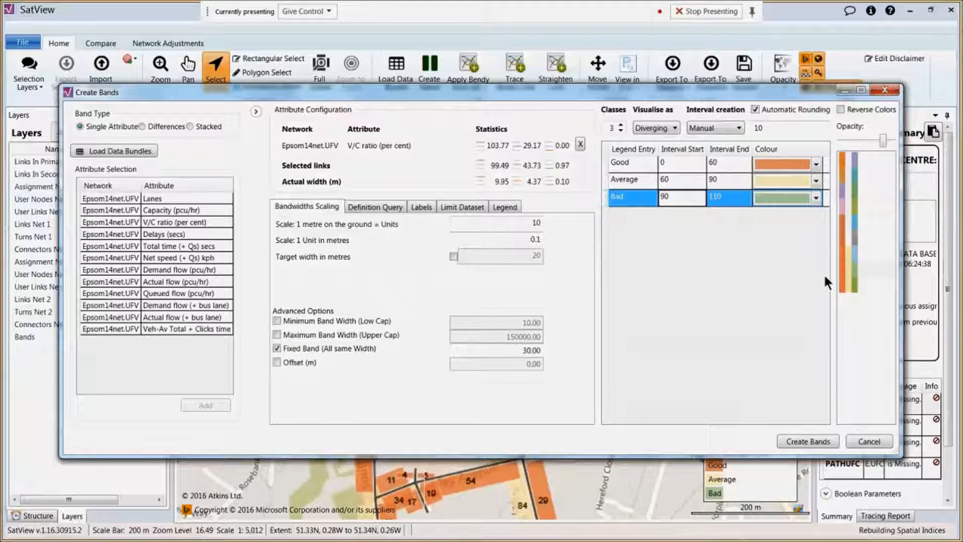
click(840, 109)
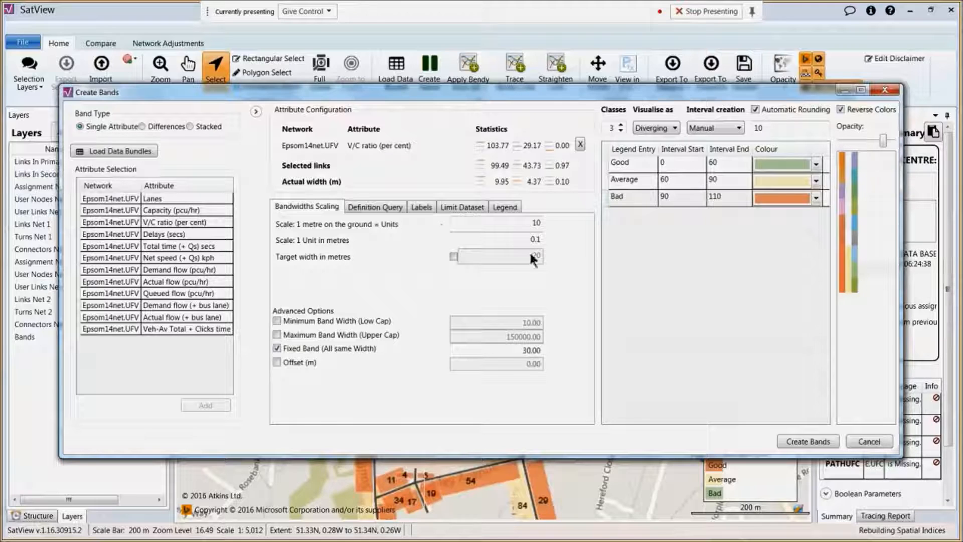
Limit the band labels to a lowest shown value of 60 and recreate the bands on the map
click(425, 208)
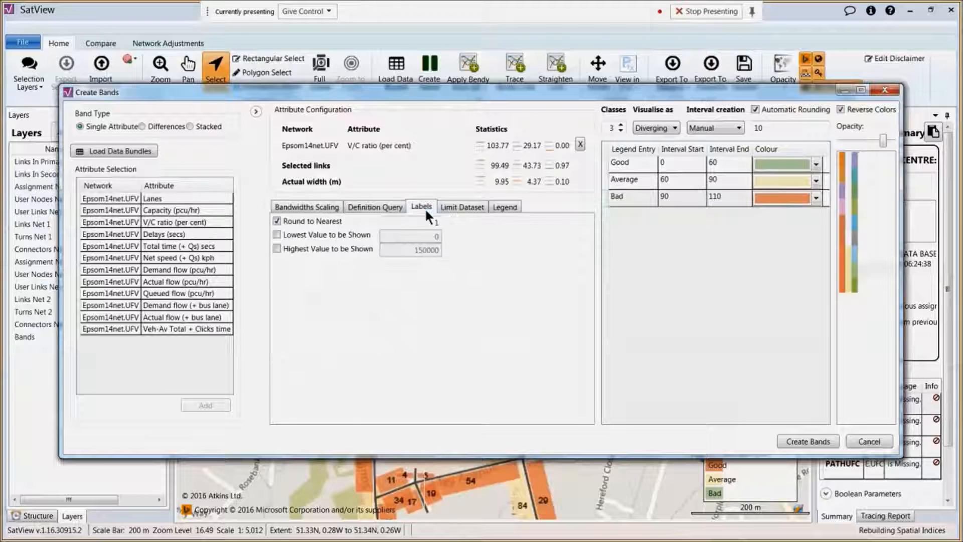
click(369, 238)
click(432, 237)
text(6)
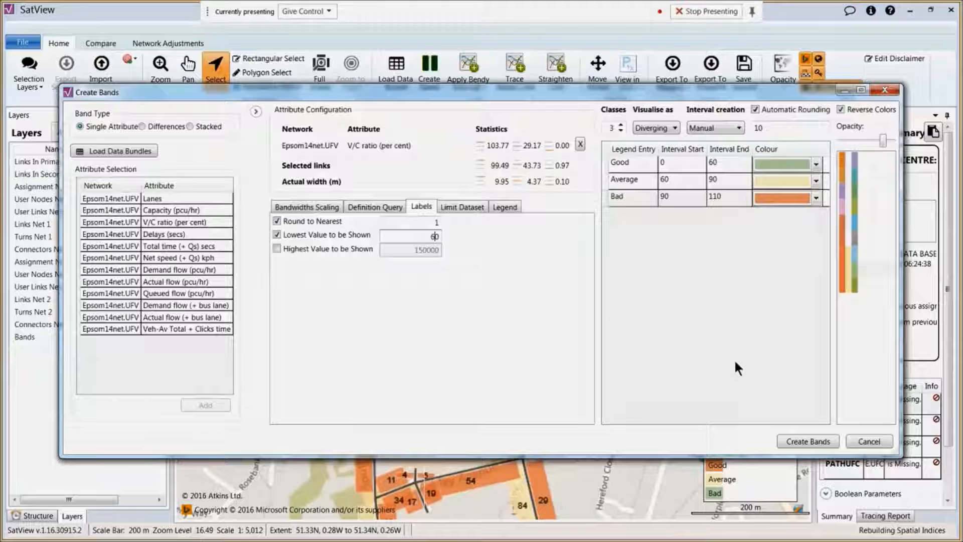
click(810, 441)
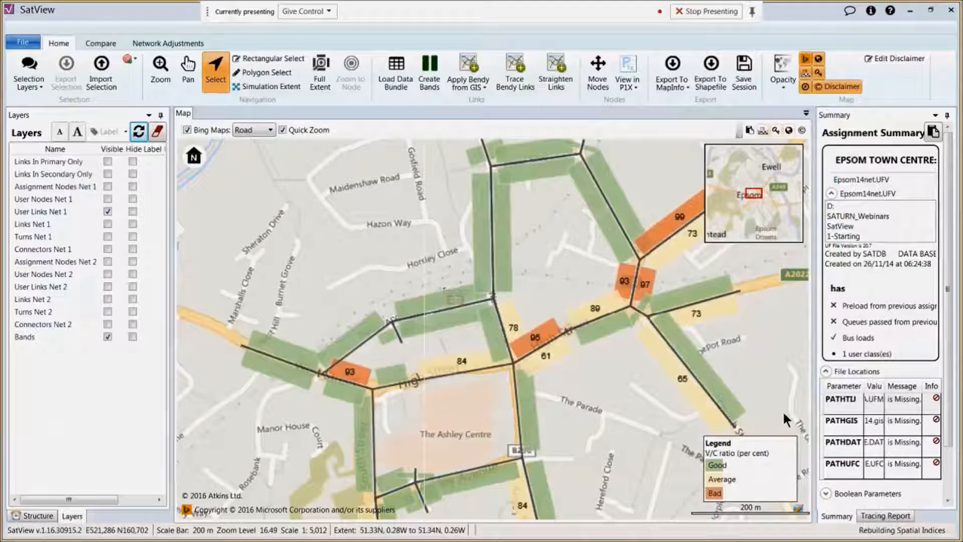
click(315, 74)
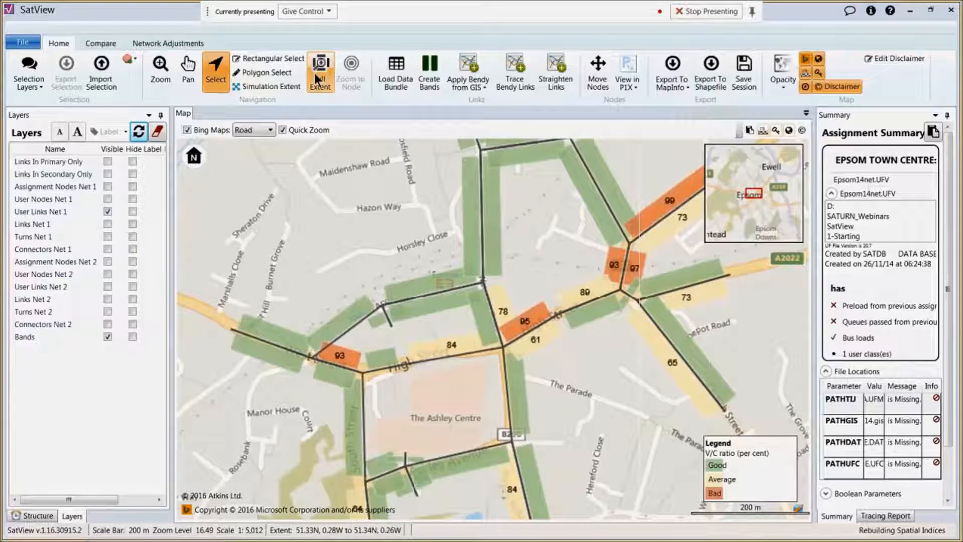
click(804, 134)
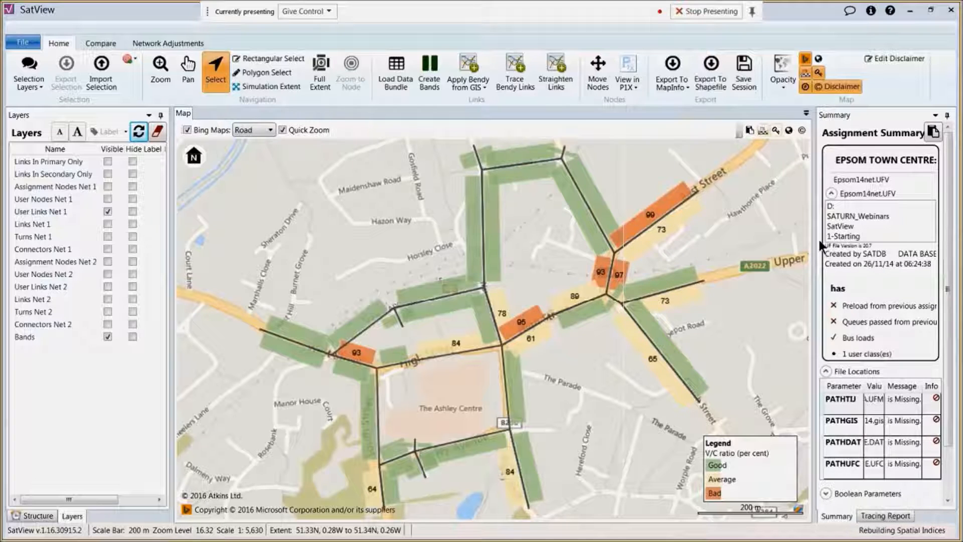
Reopen the band creation settings, enable a band offset of 5 m and recreate the bands
click(429, 73)
click(294, 362)
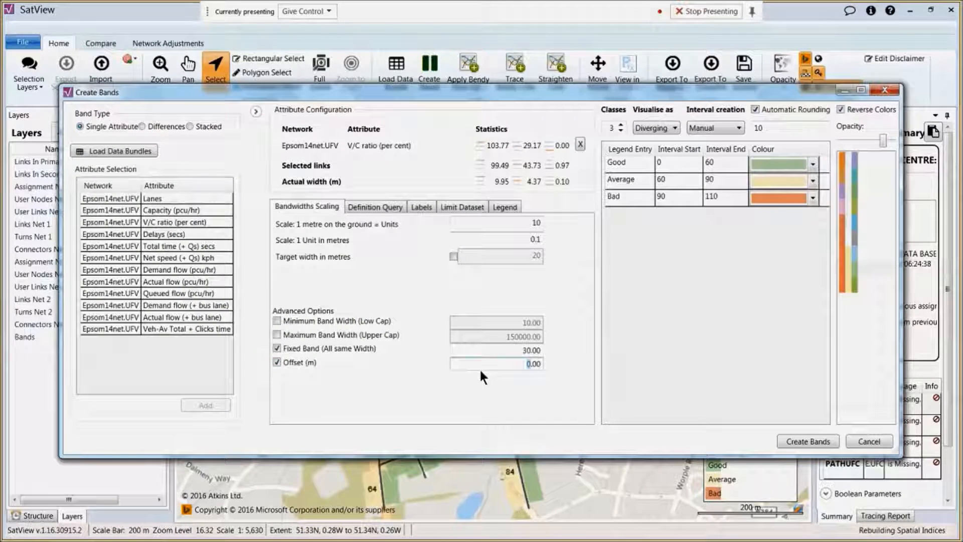
text(5)
click(808, 440)
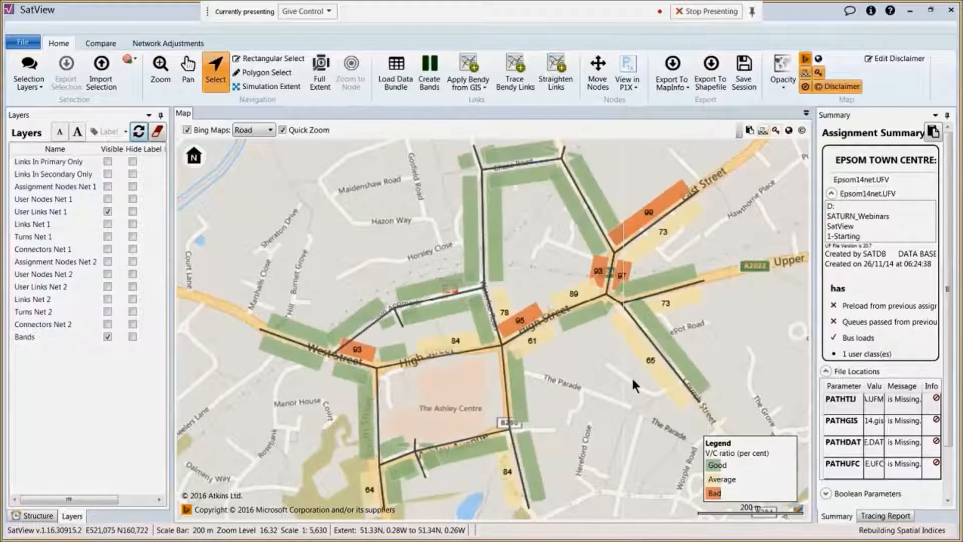